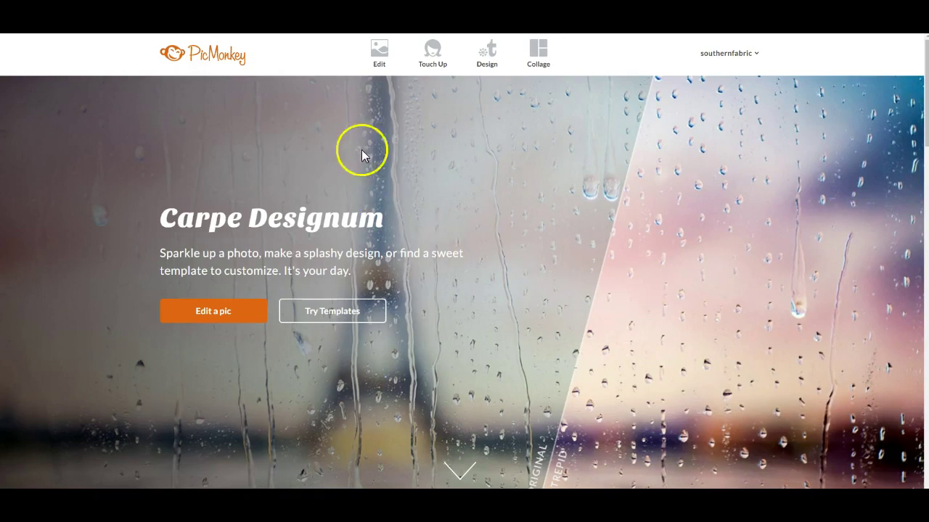
# - Choose to edit an image stored on the computer from PicMonkey's Edit menu
pyautogui.moveTo(370, 63)
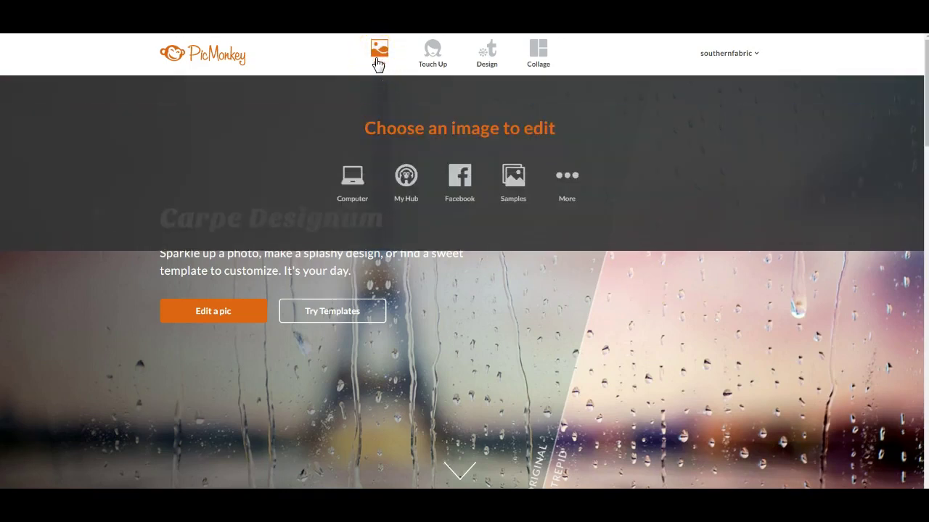
pyautogui.moveTo(537, 70)
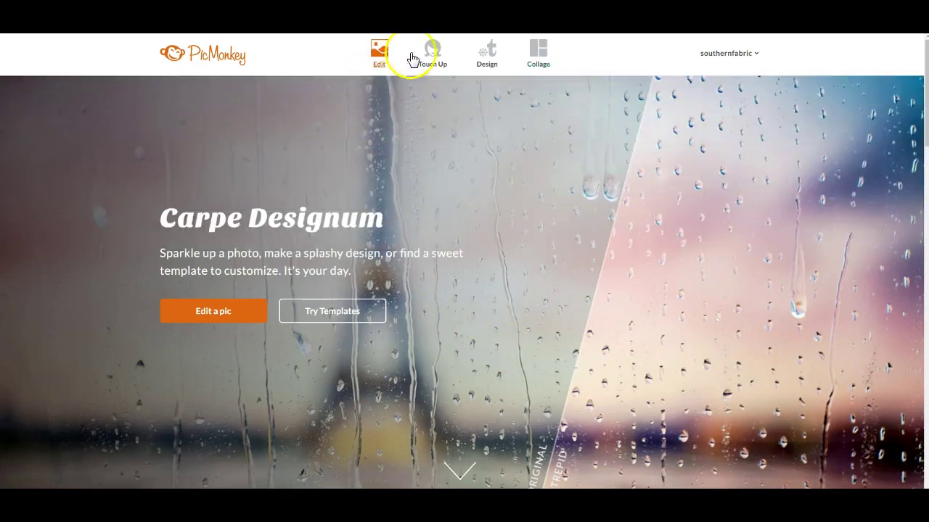
# - Open 26100LC_p.jpg from the computer into the PicMonkey Editor
pyautogui.click(381, 65)
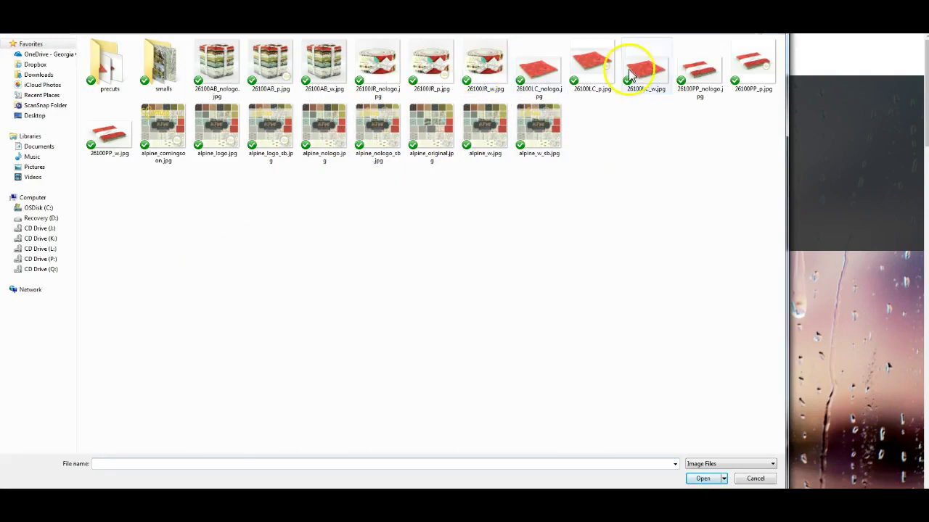
pyautogui.click(599, 85)
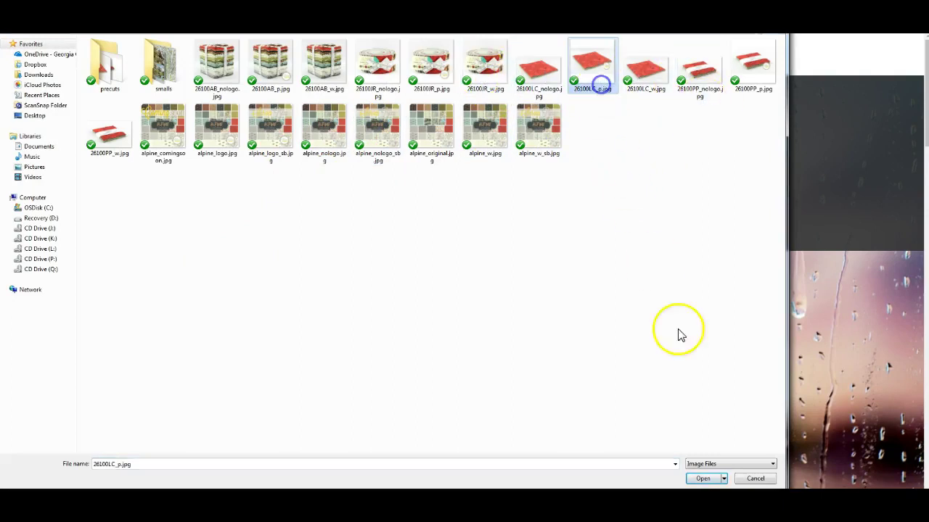
pyautogui.click(700, 479)
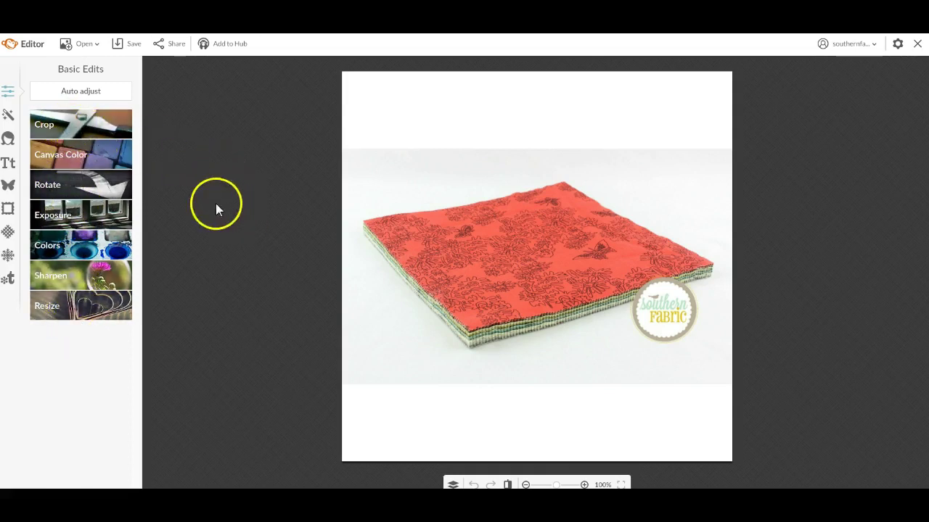
# - Start a crop and set its proportions to 3 x 5
pyautogui.click(69, 125)
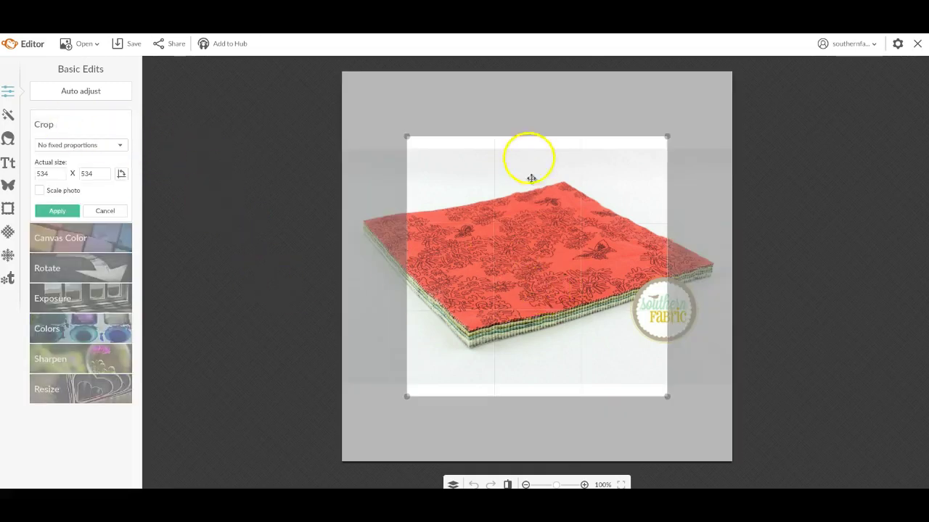
pyautogui.click(70, 145)
pyautogui.click(65, 179)
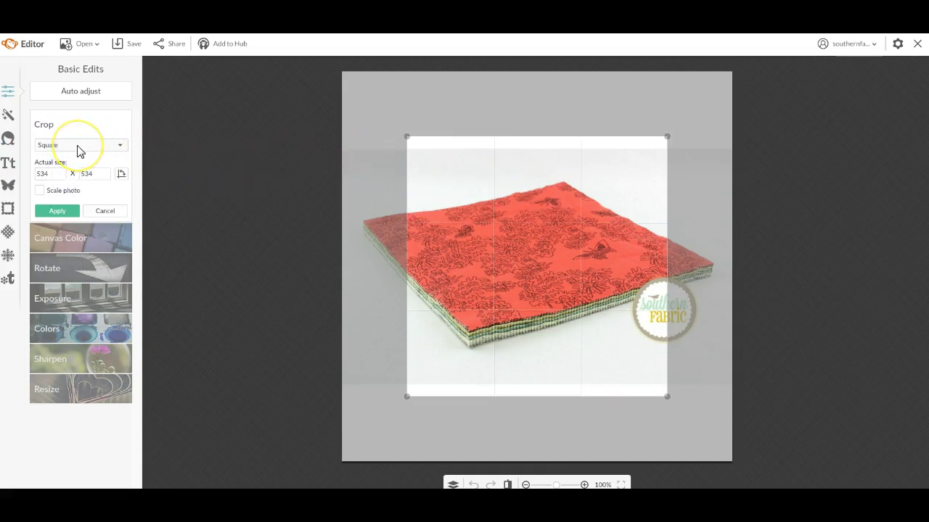
pyautogui.click(80, 148)
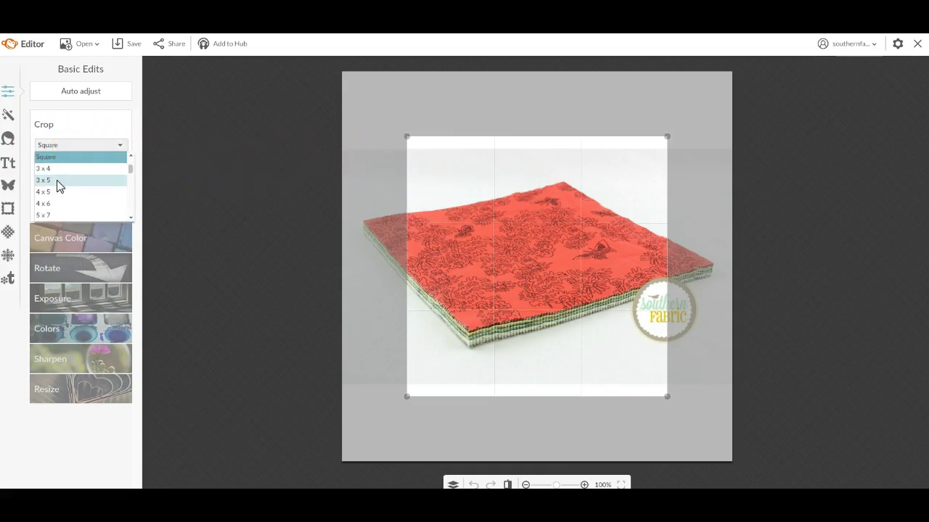
pyautogui.click(57, 180)
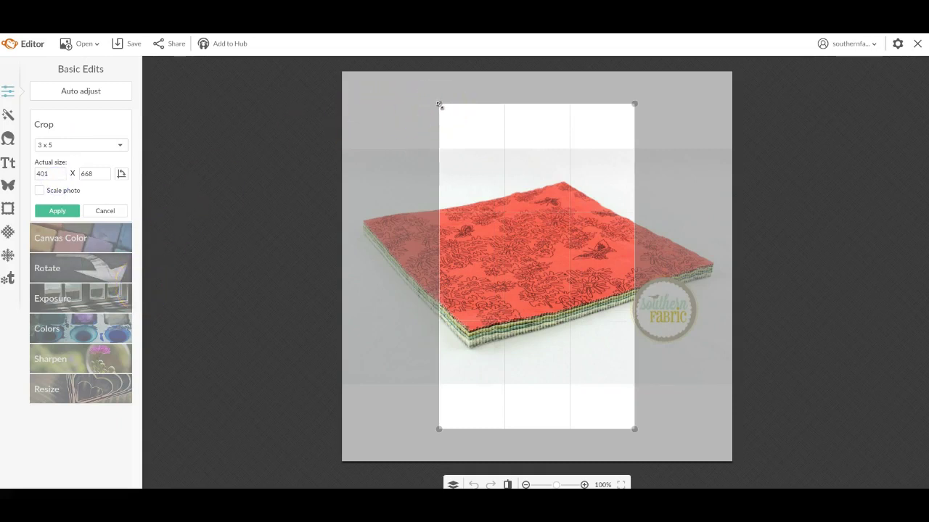
# - Fit a landscape 749 x 450 crop box around the fabric stack and apply it
pyautogui.moveTo(439, 106); pyautogui.dragTo(406, 87)
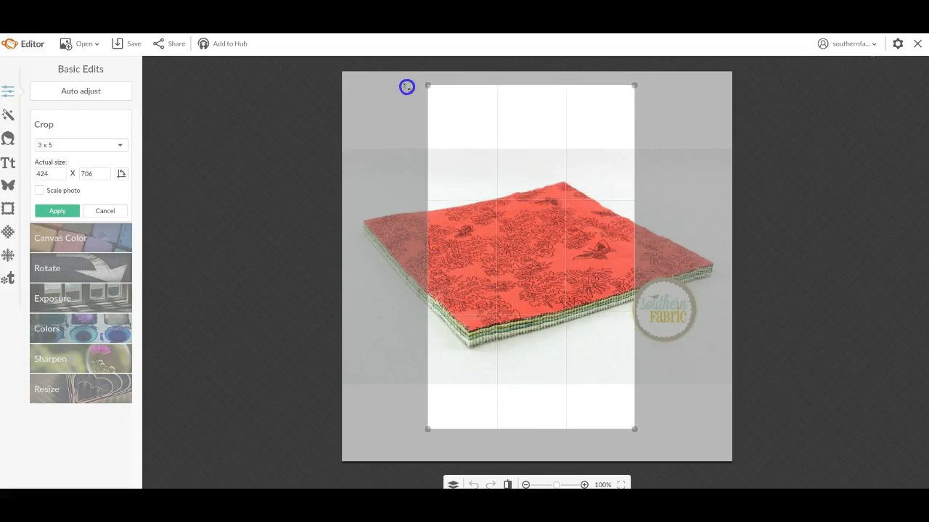
pyautogui.moveTo(501, 201); pyautogui.dragTo(434, 199)
pyautogui.moveTo(567, 426); pyautogui.dragTo(592, 445)
pyautogui.moveTo(481, 346); pyautogui.dragTo(548, 336)
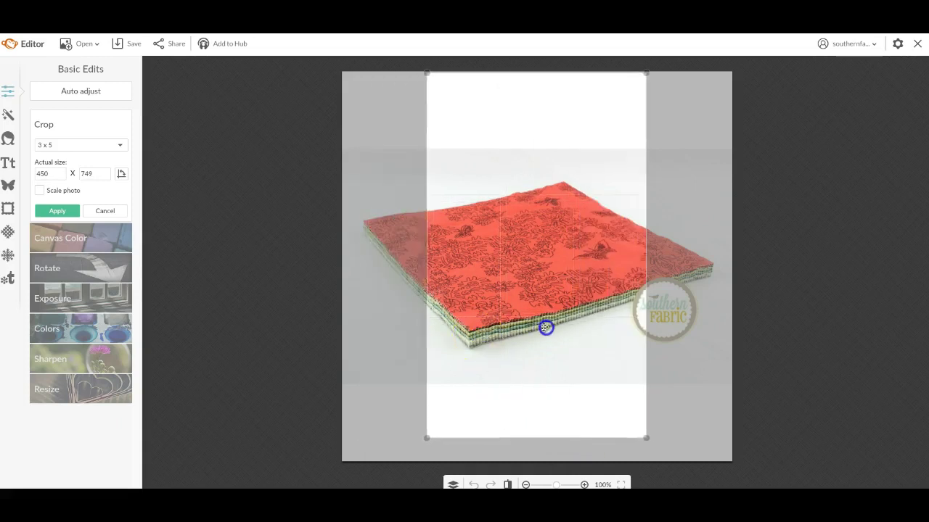
pyautogui.click(122, 176)
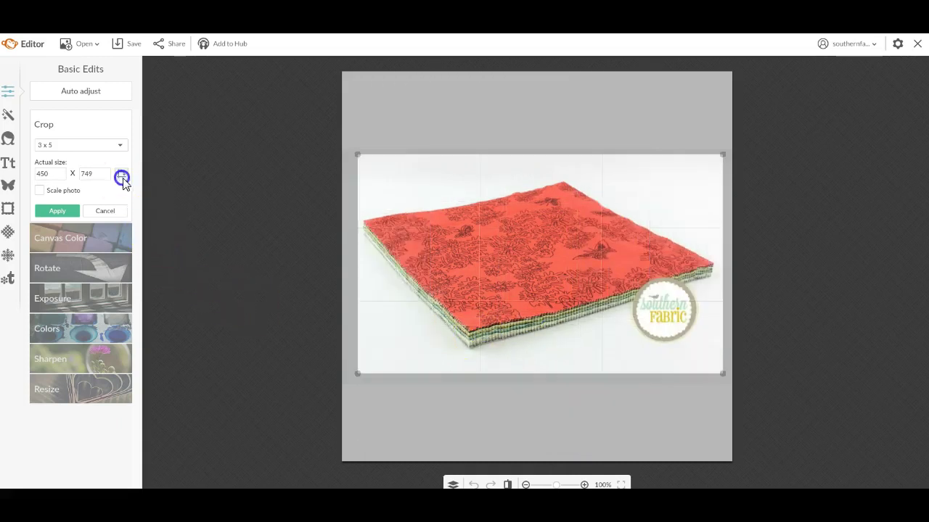
pyautogui.moveTo(491, 311); pyautogui.dragTo(491, 313)
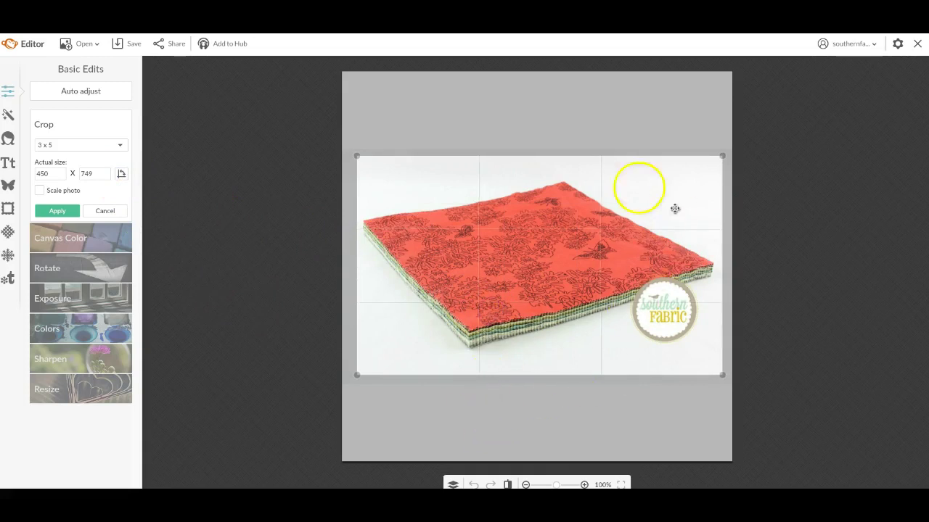
pyautogui.click(57, 211)
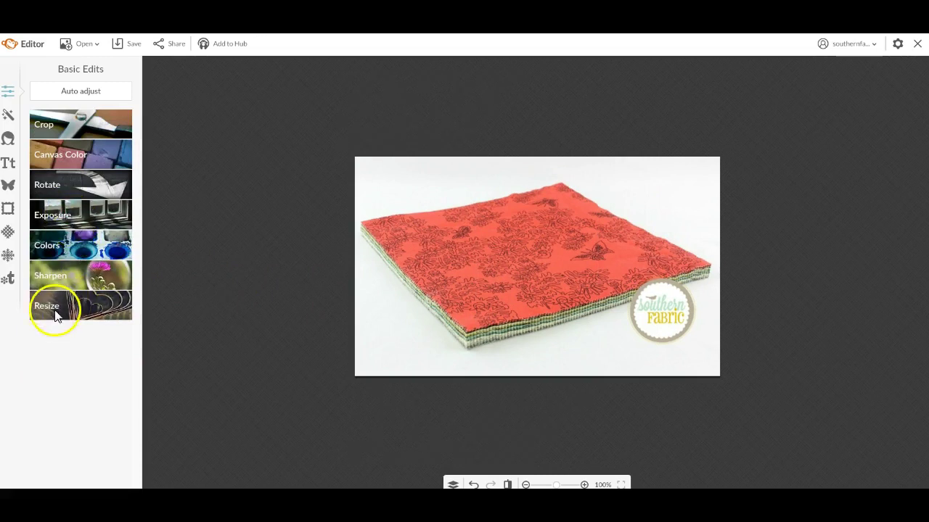
# - Resize the cropped photo to 749 x 450 with Keep proportions checked
pyautogui.click(52, 306)
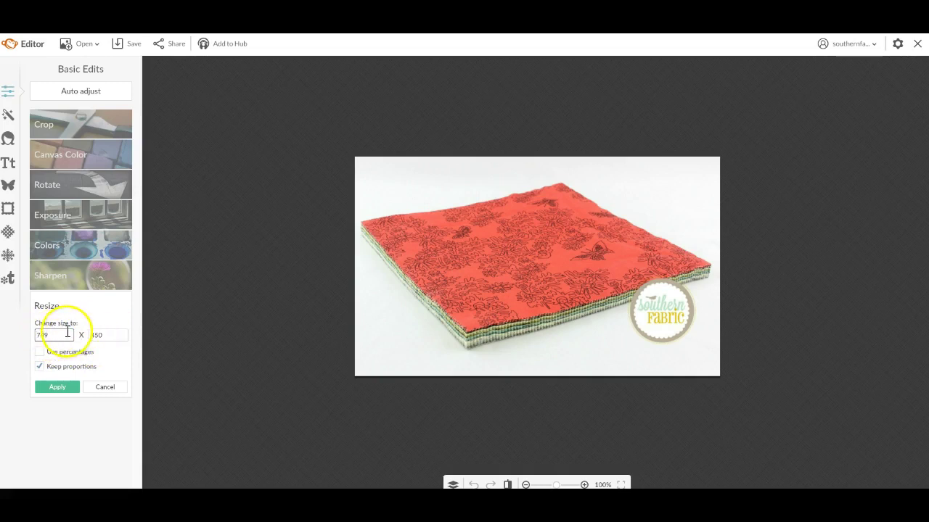
pyautogui.click(64, 389)
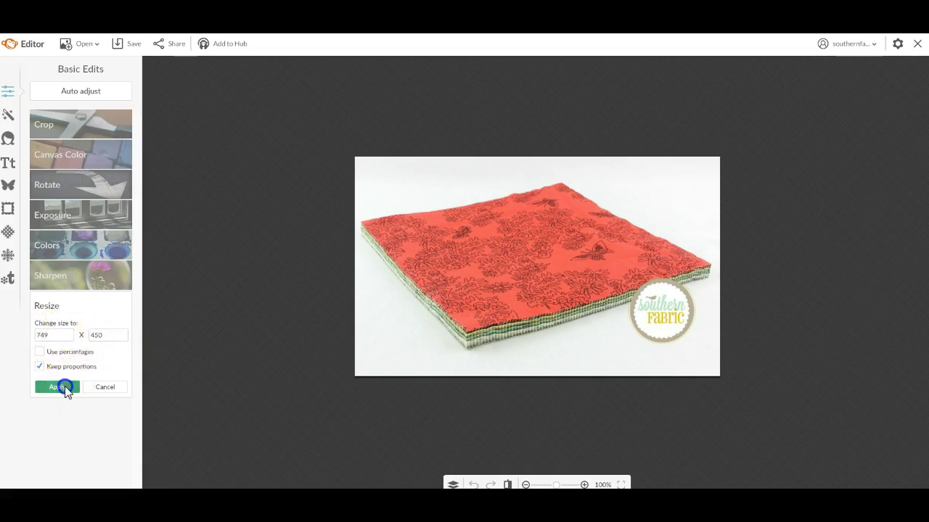
# - Bring up the save dialog for the 749 x 450 jpg and select its file name
pyautogui.click(126, 45)
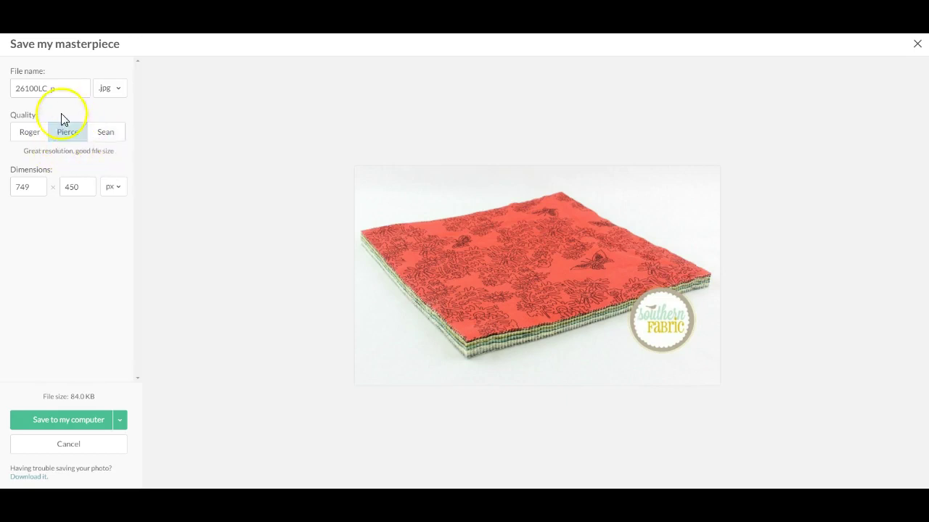
pyautogui.moveTo(66, 90); pyautogui.dragTo(4, 91)
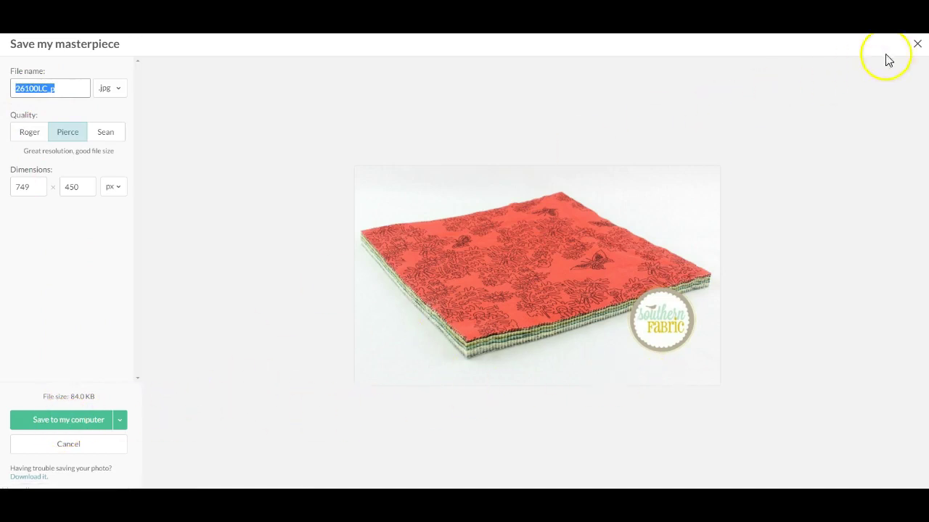
# - Close the save dialog and Editor without saving, then start a new Collage
pyautogui.click(918, 44)
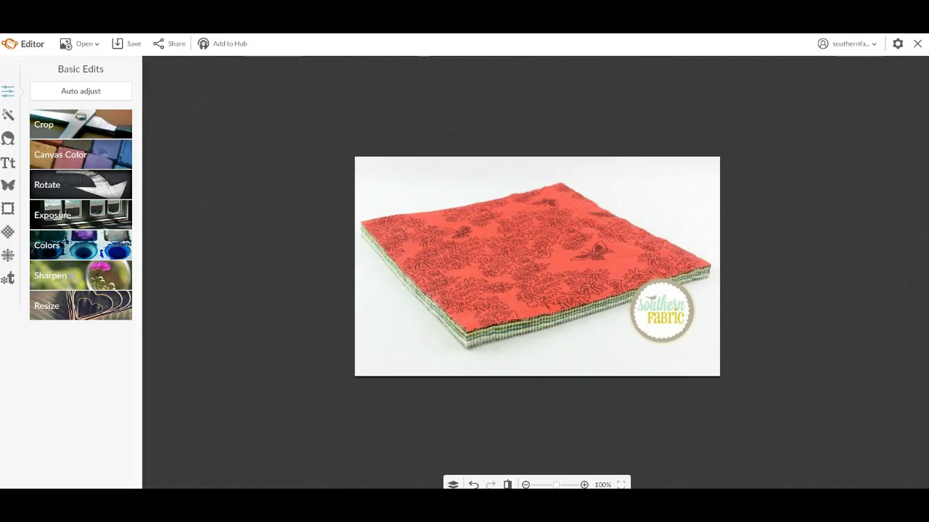
pyautogui.click(919, 46)
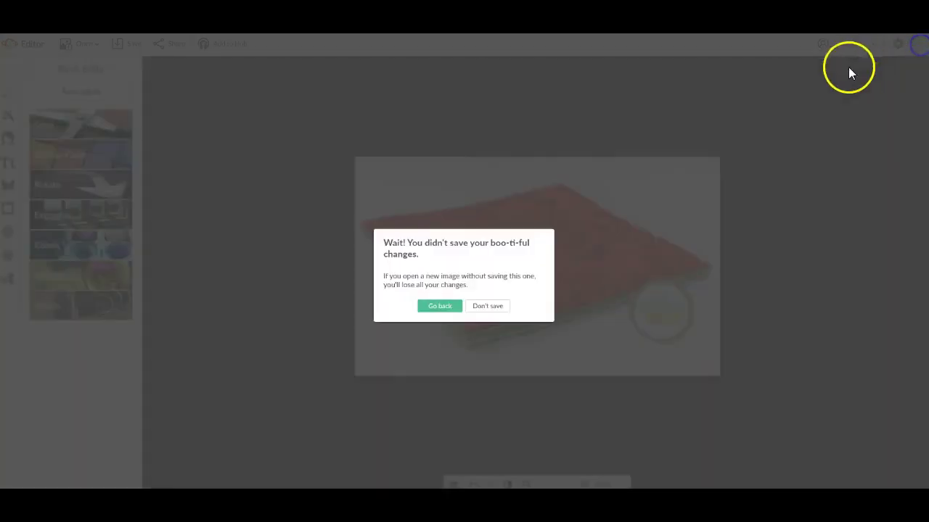
pyautogui.click(485, 306)
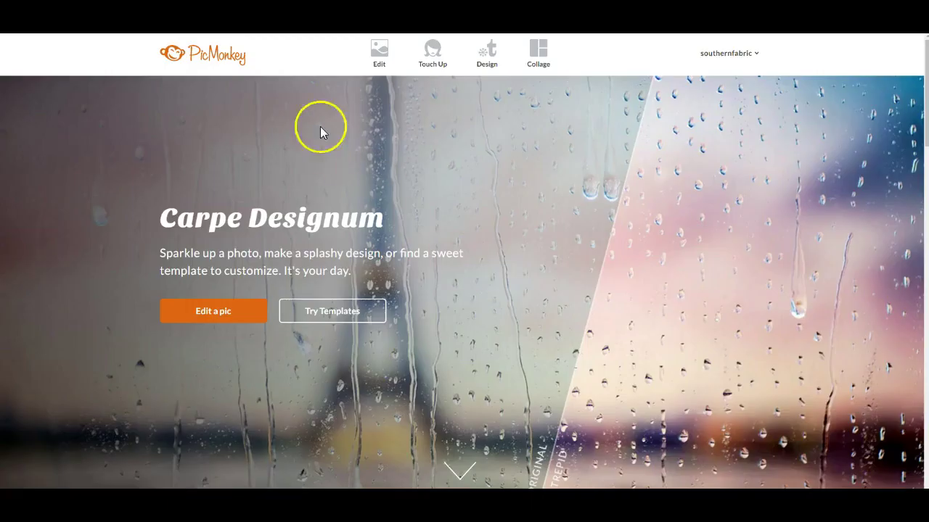
pyautogui.click(539, 51)
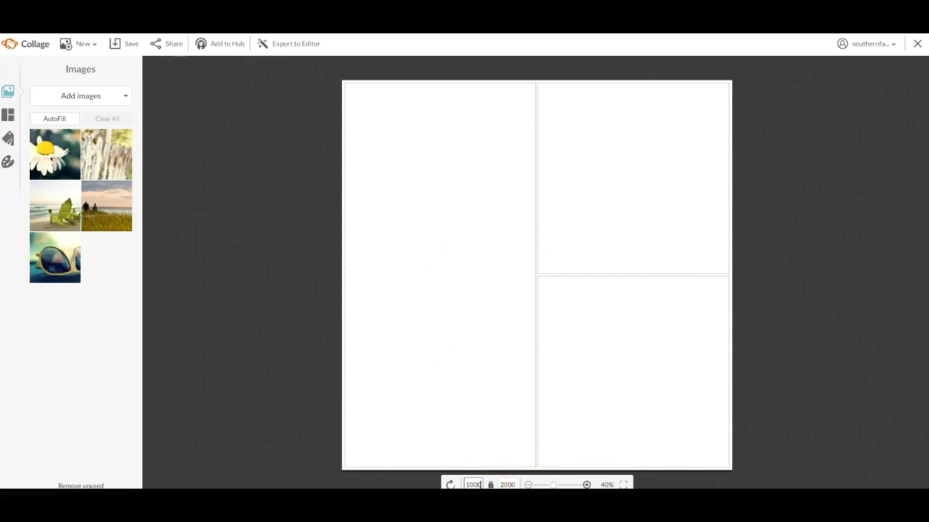
# - Set the collage to 1000 x 500 and fill cells with daisy, fence and beach-couple photos
pyautogui.click(508, 485)
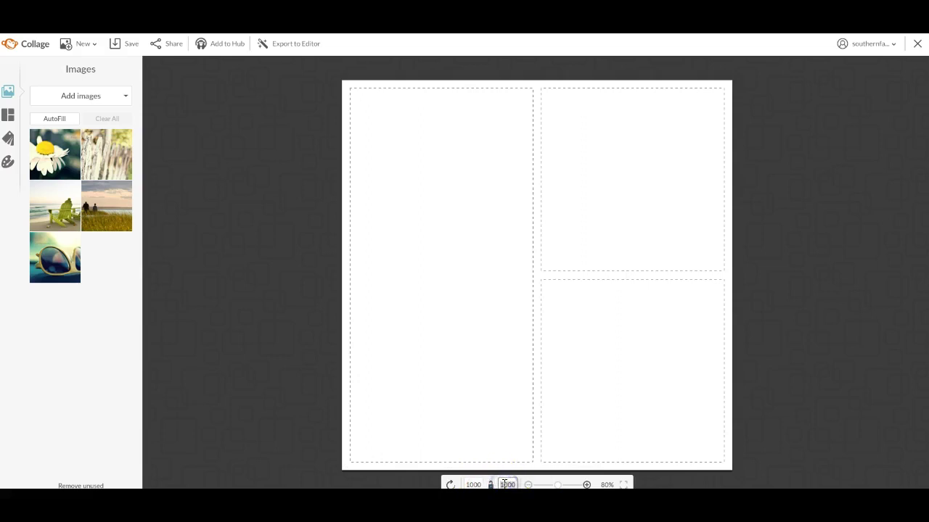
pyautogui.press('Return')
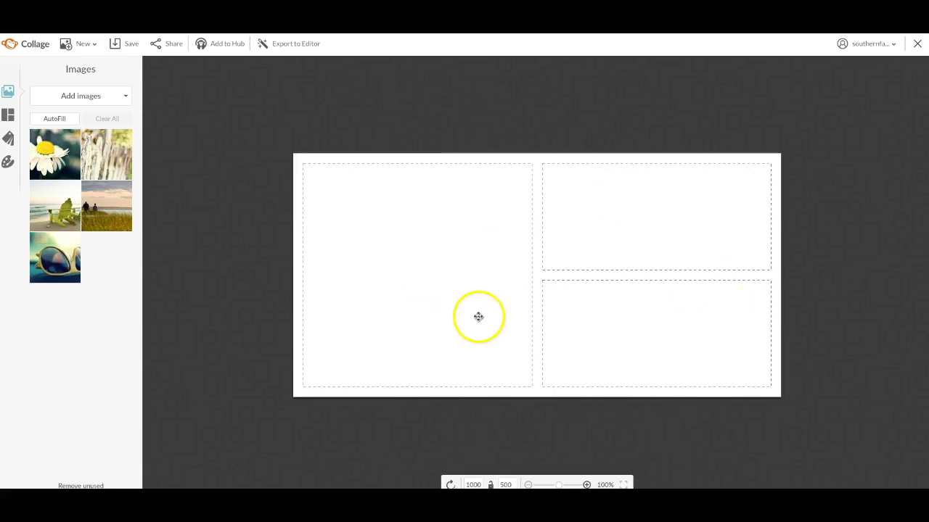
pyautogui.moveTo(55, 154); pyautogui.dragTo(371, 254)
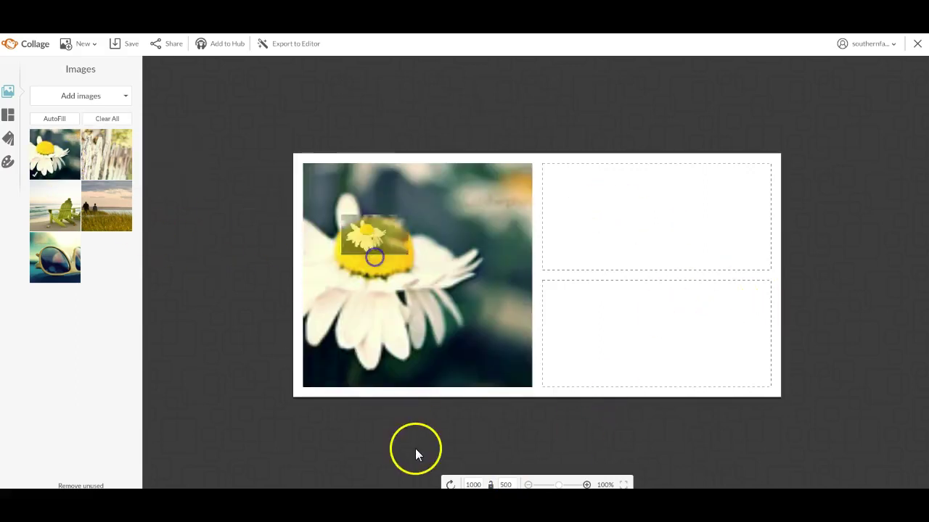
pyautogui.moveTo(110, 168); pyautogui.dragTo(635, 247)
pyautogui.moveTo(107, 206); pyautogui.dragTo(667, 341)
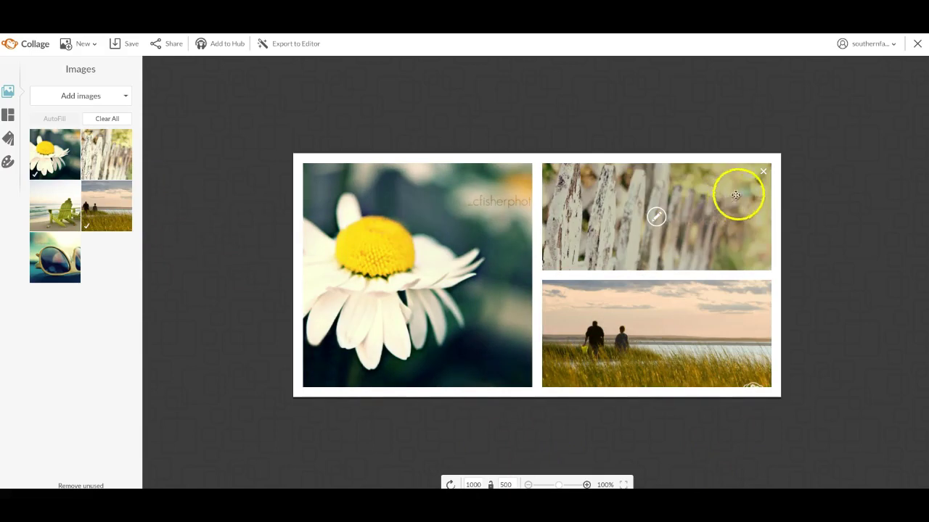
# - Remove the fence and couple photos, leave one daisy cell, and zoom to 120%
pyautogui.click(761, 170)
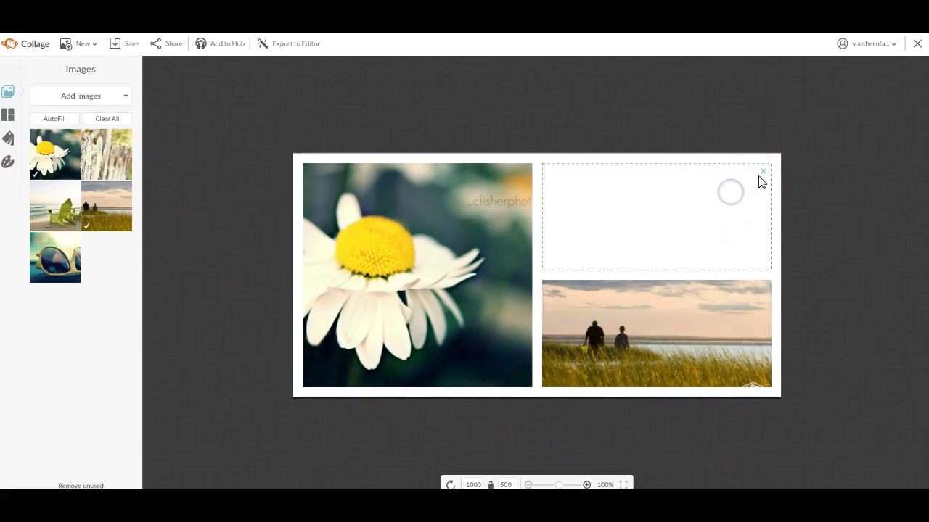
pyautogui.click(763, 172)
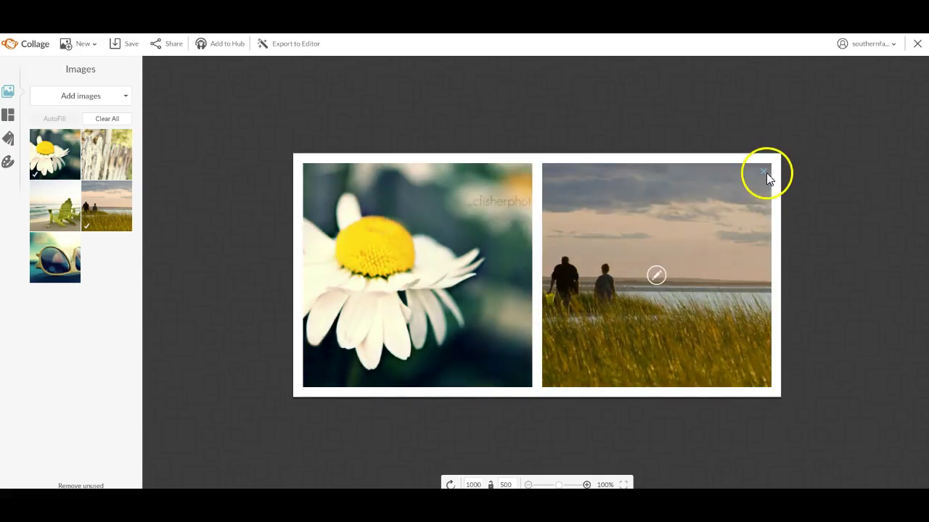
pyautogui.click(764, 172)
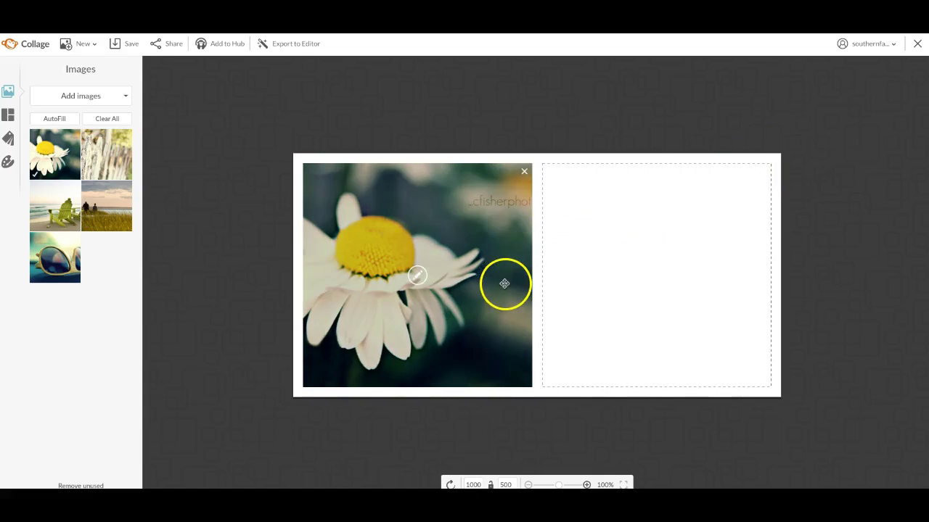
pyautogui.moveTo(531, 281); pyautogui.dragTo(784, 273)
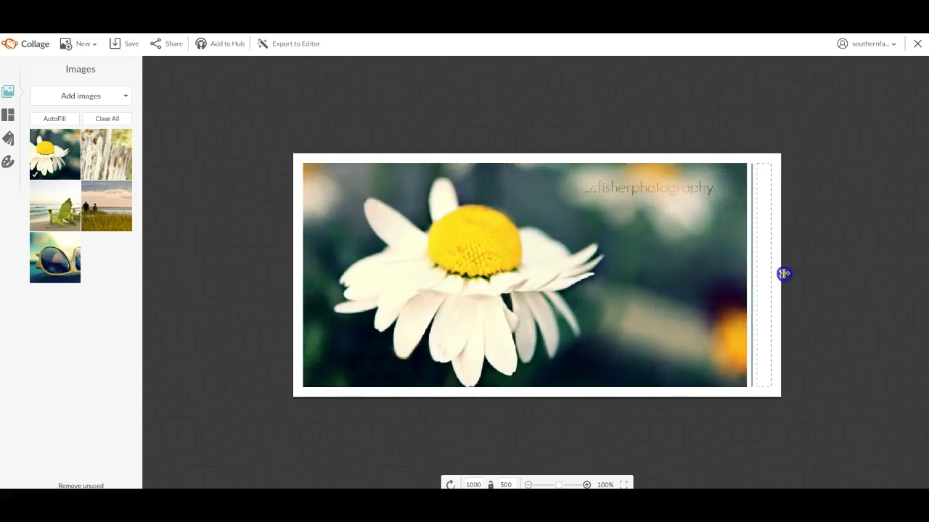
pyautogui.moveTo(751, 196); pyautogui.dragTo(628, 206)
pyautogui.click(763, 172)
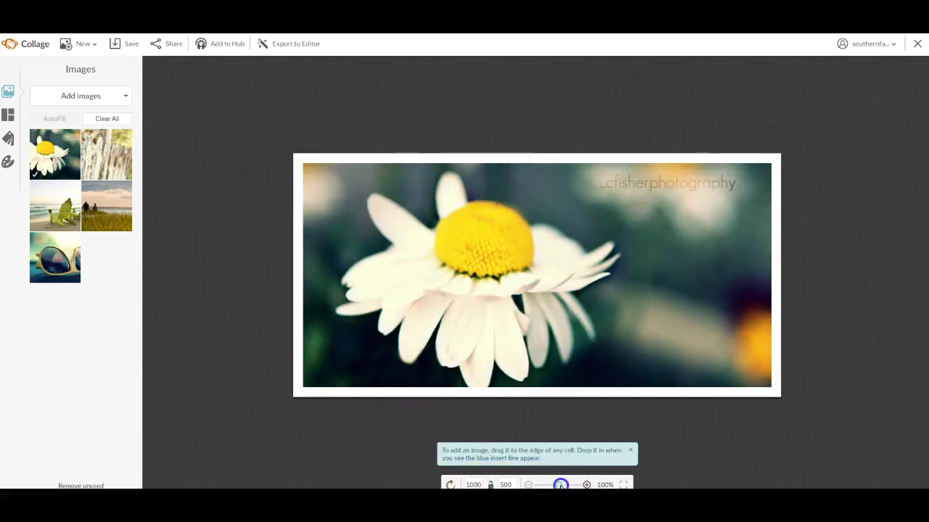
pyautogui.moveTo(560, 485); pyautogui.dragTo(564, 485)
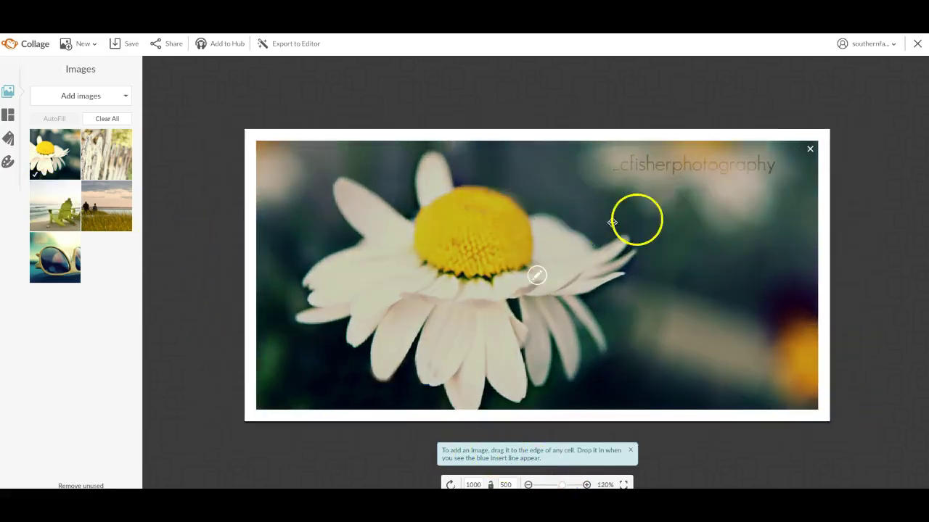
# - Replace the daisy photo with the beach-couple photo, shifted down to show more sky
pyautogui.click(810, 150)
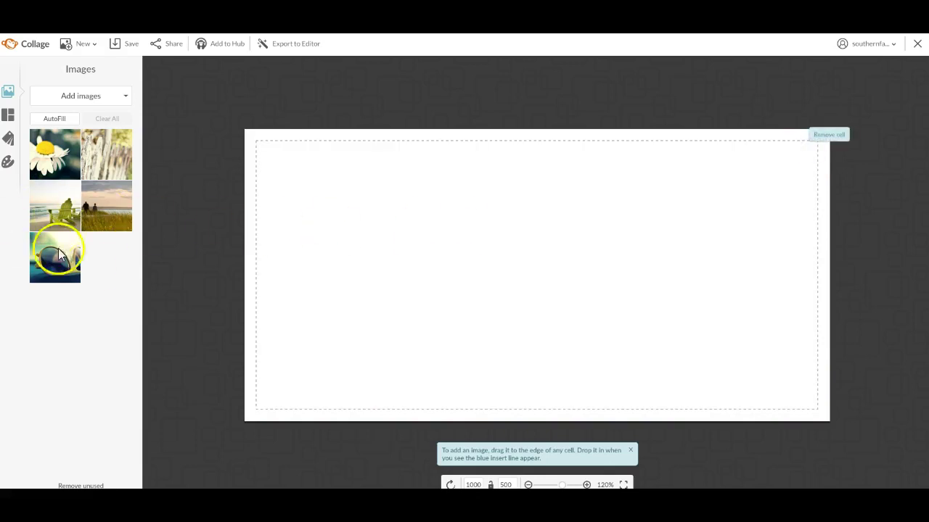
pyautogui.moveTo(88, 259); pyautogui.dragTo(441, 332)
pyautogui.moveTo(547, 342); pyautogui.dragTo(523, 305)
pyautogui.moveTo(106, 206); pyautogui.dragTo(491, 231)
pyautogui.moveTo(459, 268); pyautogui.dragTo(462, 352)
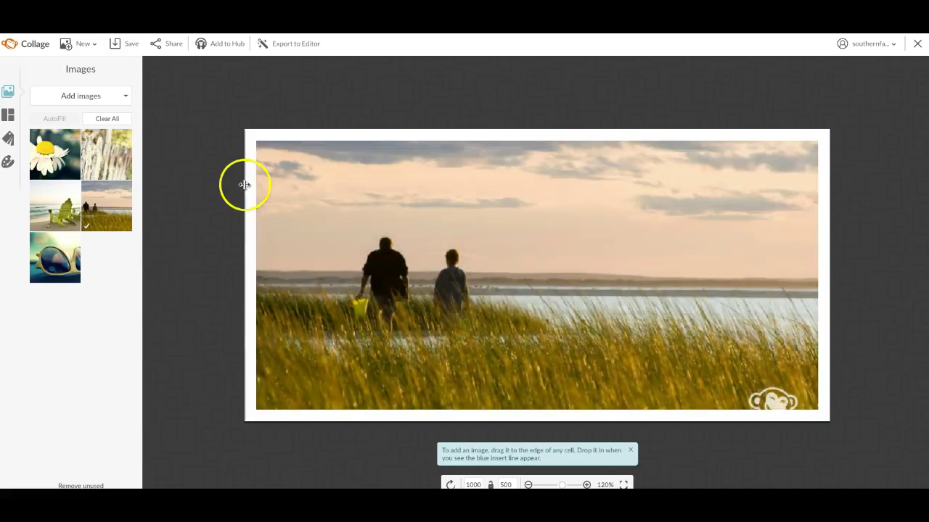
# - Export the beach collage to the Editor and show the Basic Edits tools
pyautogui.click(283, 50)
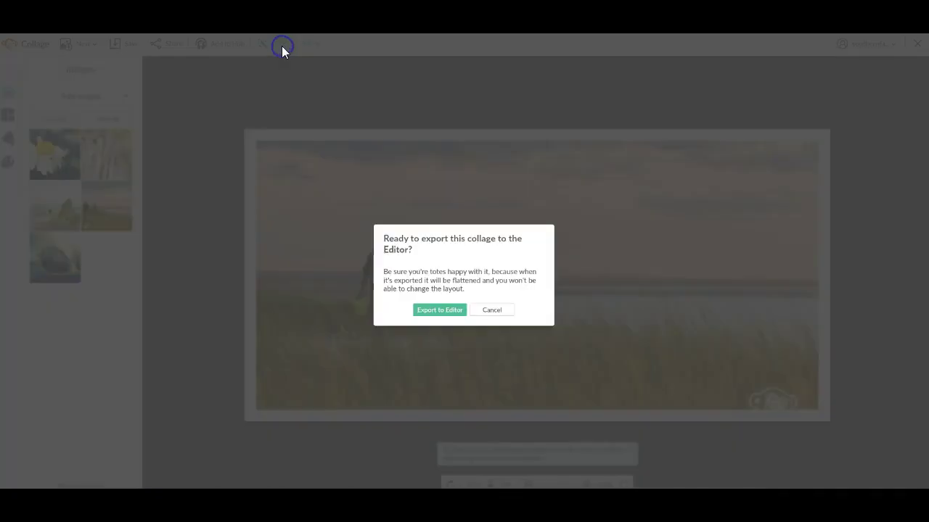
pyautogui.click(434, 310)
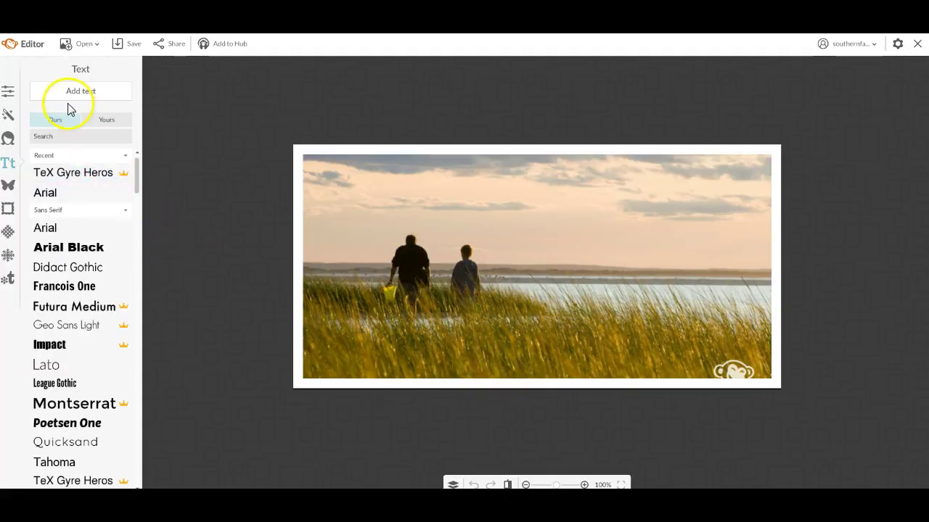
pyautogui.click(10, 91)
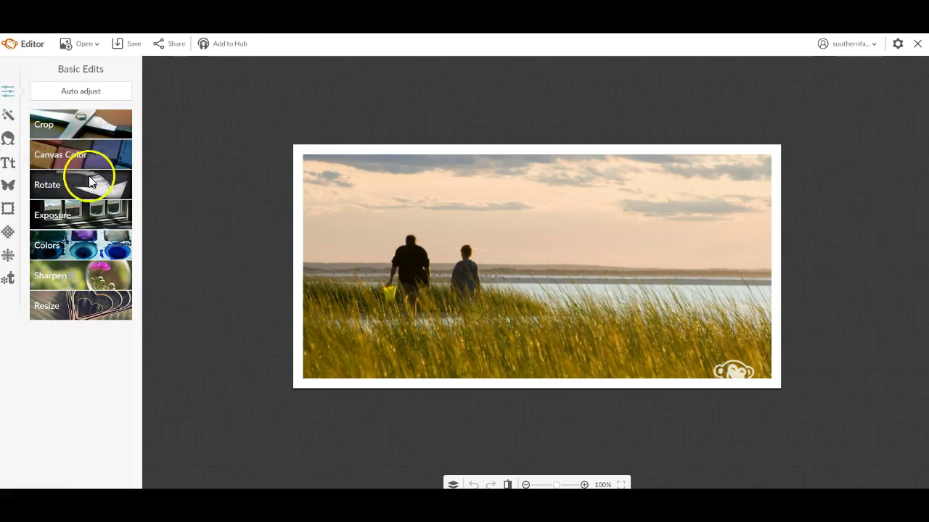
# - Look through the Colors, Sharpen, Canvas Color and Crop settings, then show the Effects list
pyautogui.click(99, 254)
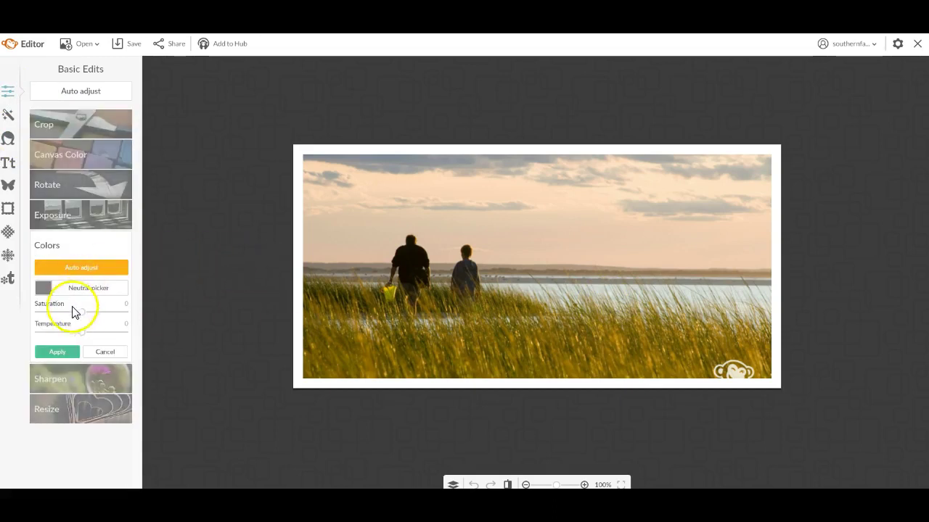
pyautogui.click(66, 379)
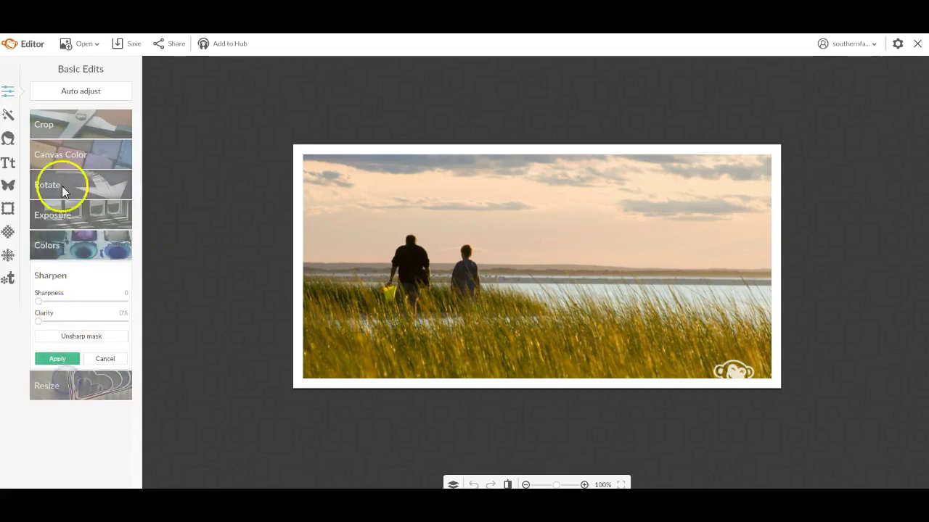
pyautogui.click(64, 158)
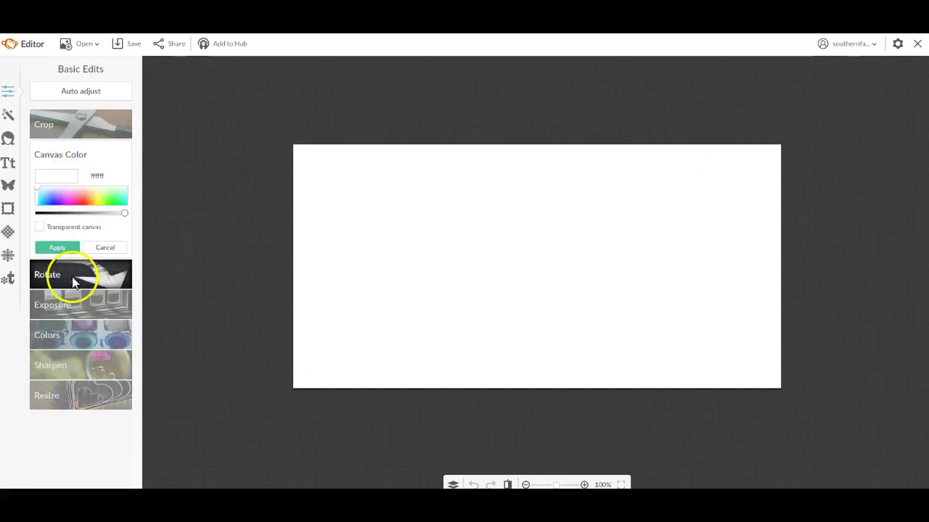
pyautogui.click(68, 130)
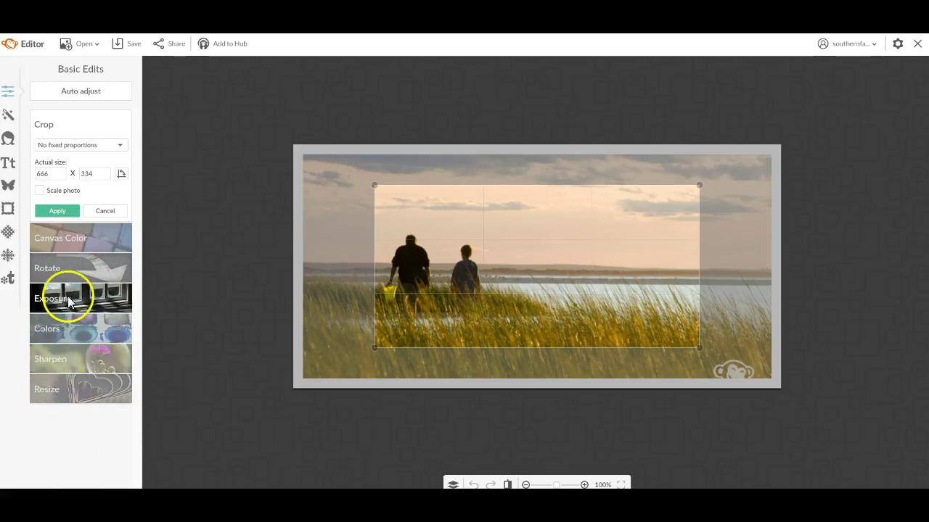
pyautogui.click(12, 118)
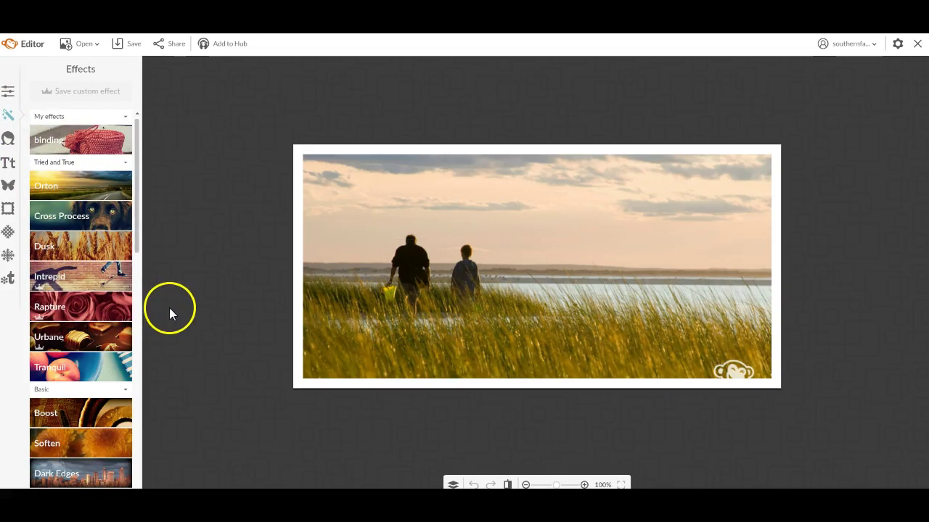
# - Preview Orton, then apply the Intrepid effect to the beach photo
pyautogui.click(70, 188)
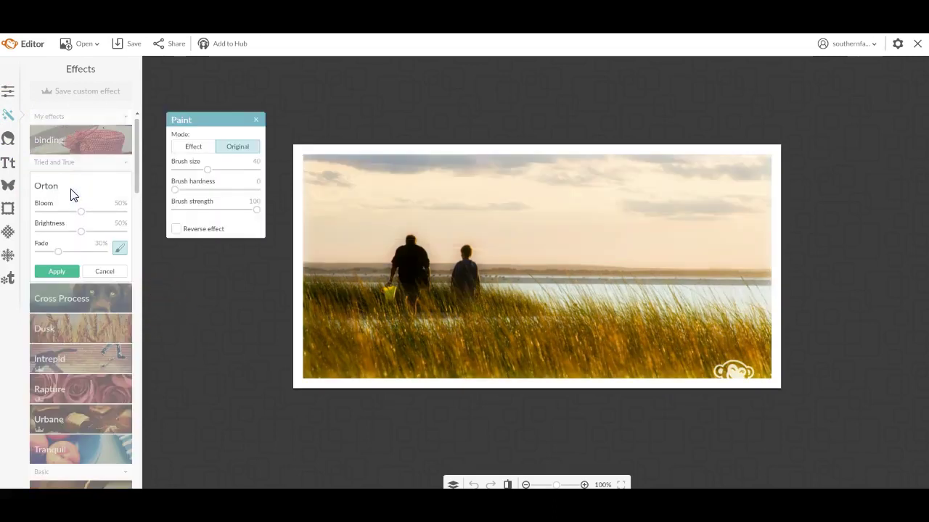
pyautogui.click(255, 120)
pyautogui.click(84, 366)
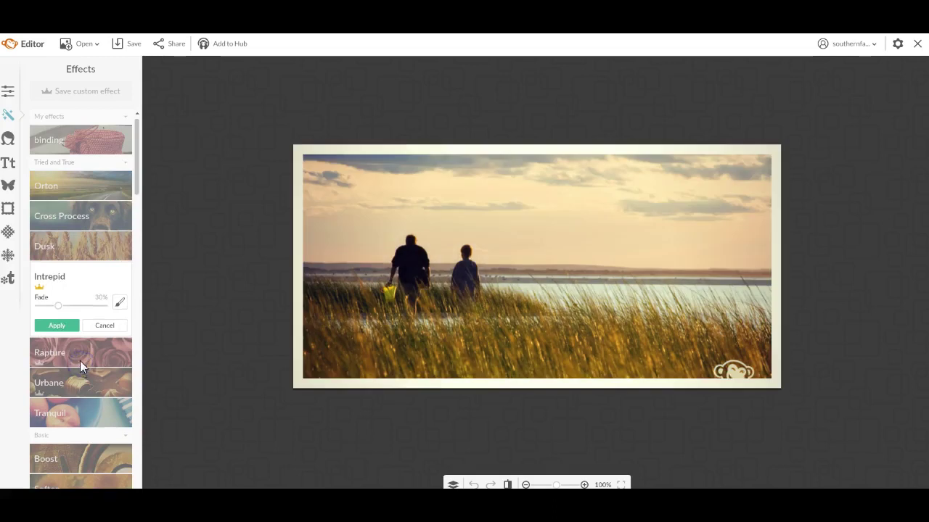
pyautogui.click(68, 328)
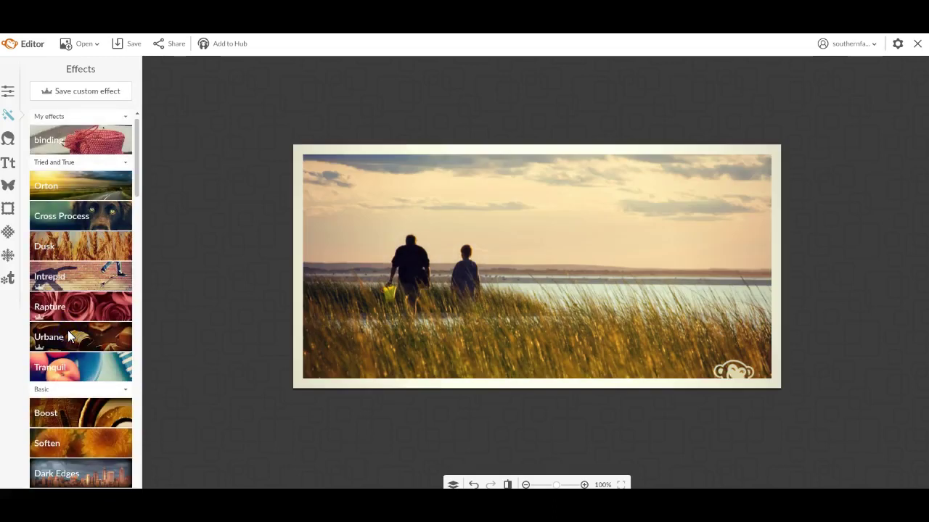
# - Apply the Urbane effect at 30% fade to deepen the warm tones
pyautogui.click(64, 284)
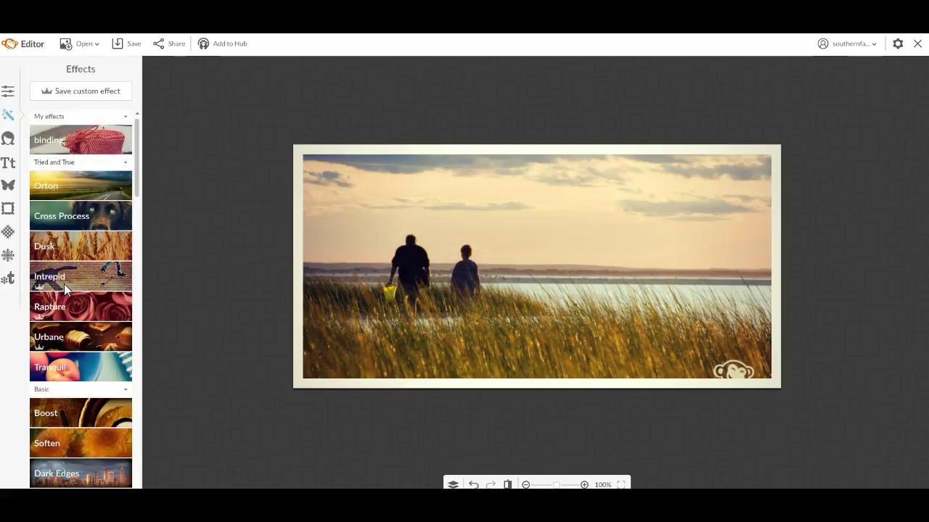
pyautogui.click(69, 334)
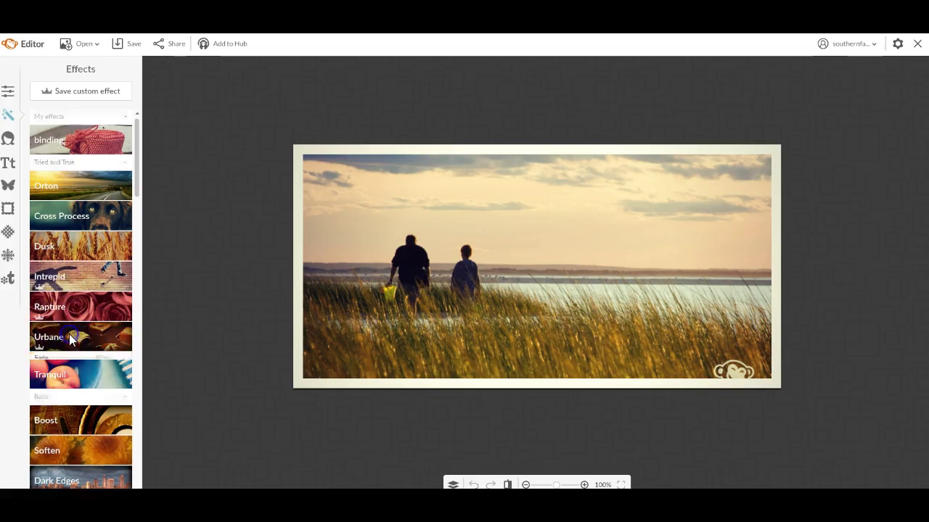
pyautogui.click(77, 387)
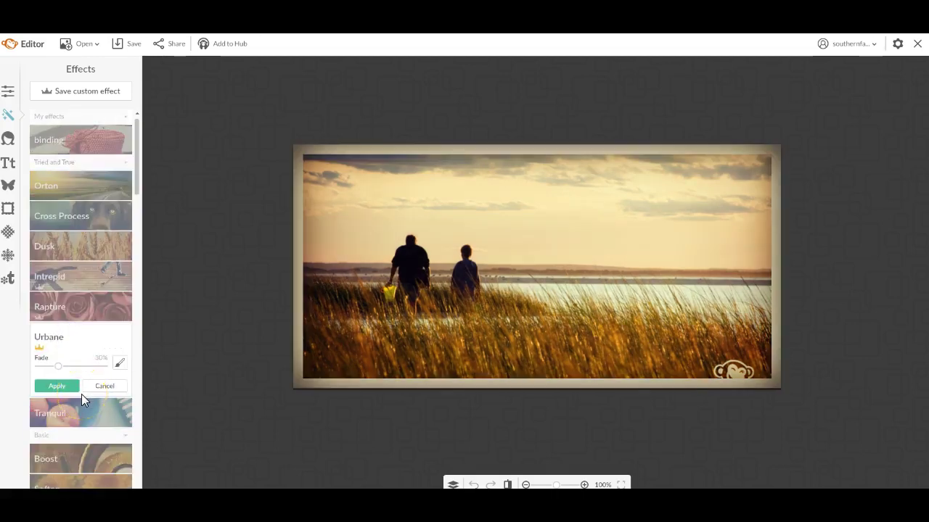
pyautogui.click(59, 386)
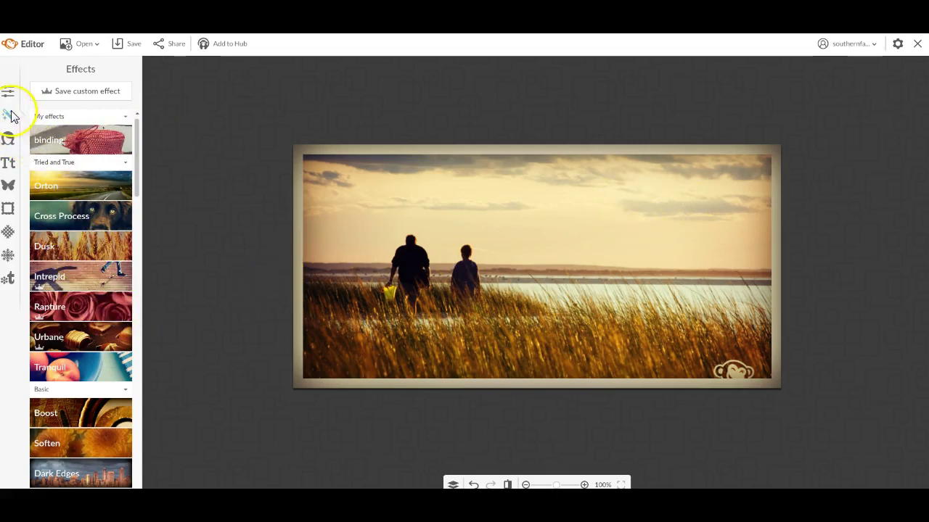
# - Preview the Orton, Cross Process, Dusk, Intrepid, Rapture, Urbane and Tranquil effects in turn, stopping on Tranquil
pyautogui.click(71, 193)
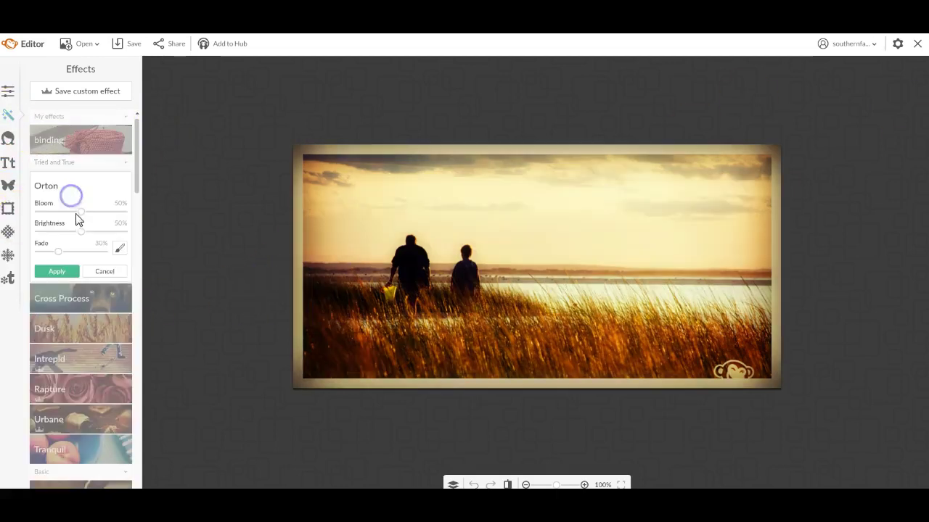
pyautogui.click(79, 290)
pyautogui.click(69, 308)
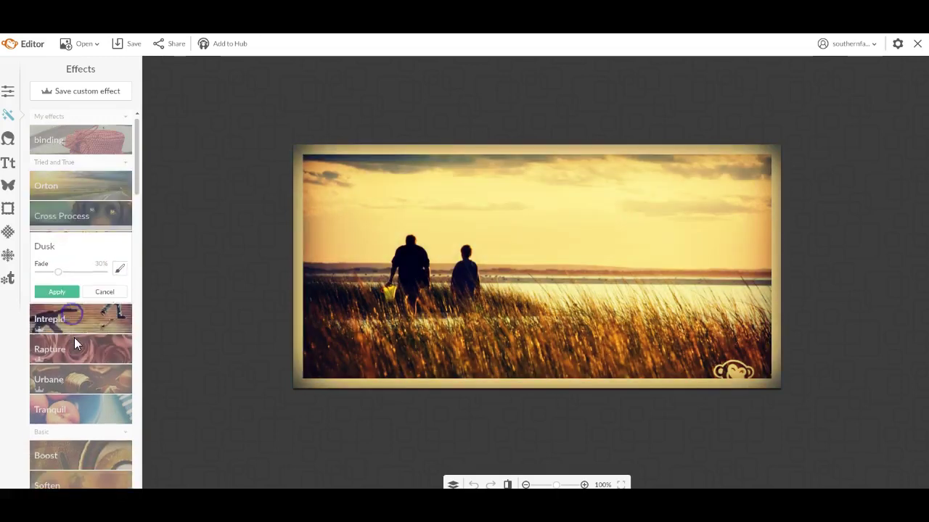
pyautogui.click(68, 320)
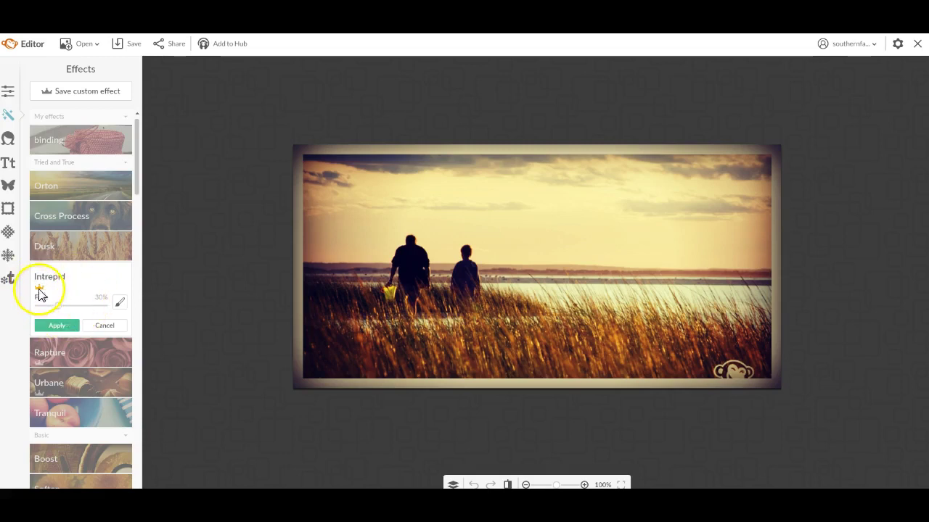
pyautogui.click(52, 349)
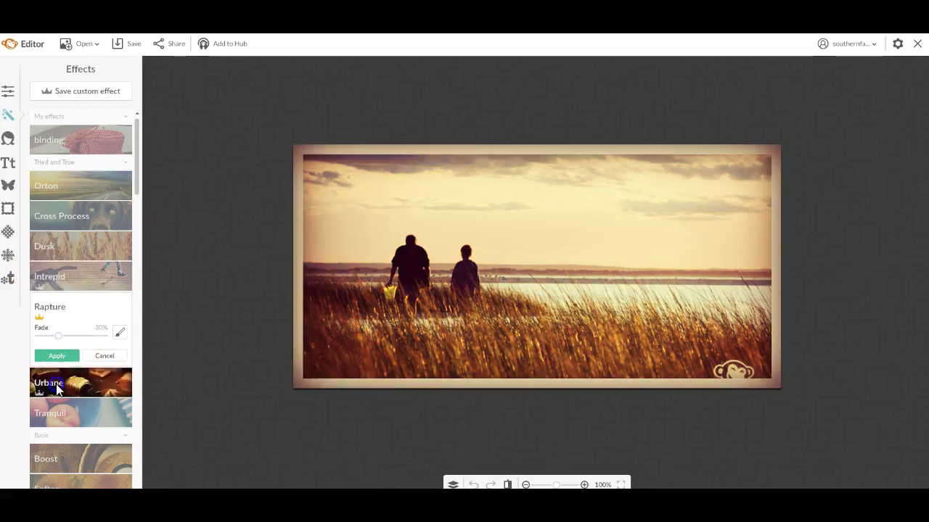
pyautogui.click(49, 380)
pyautogui.click(57, 408)
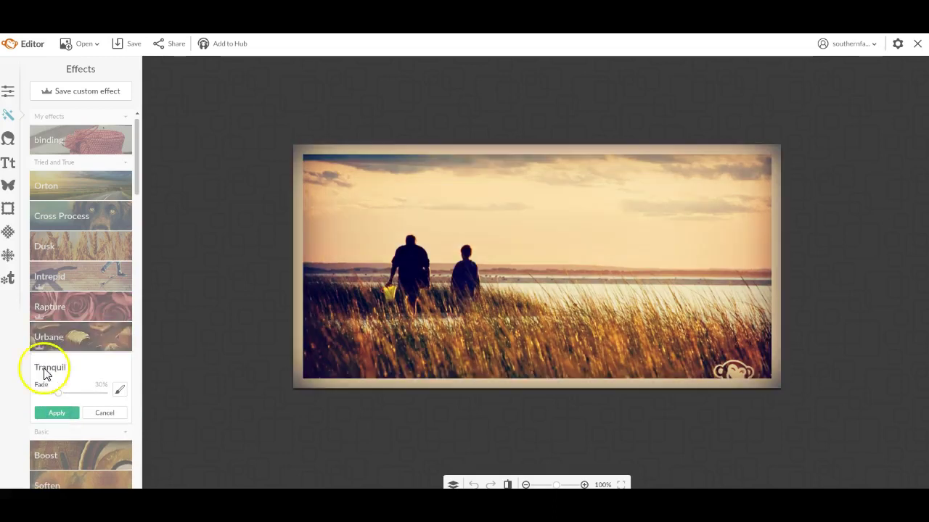